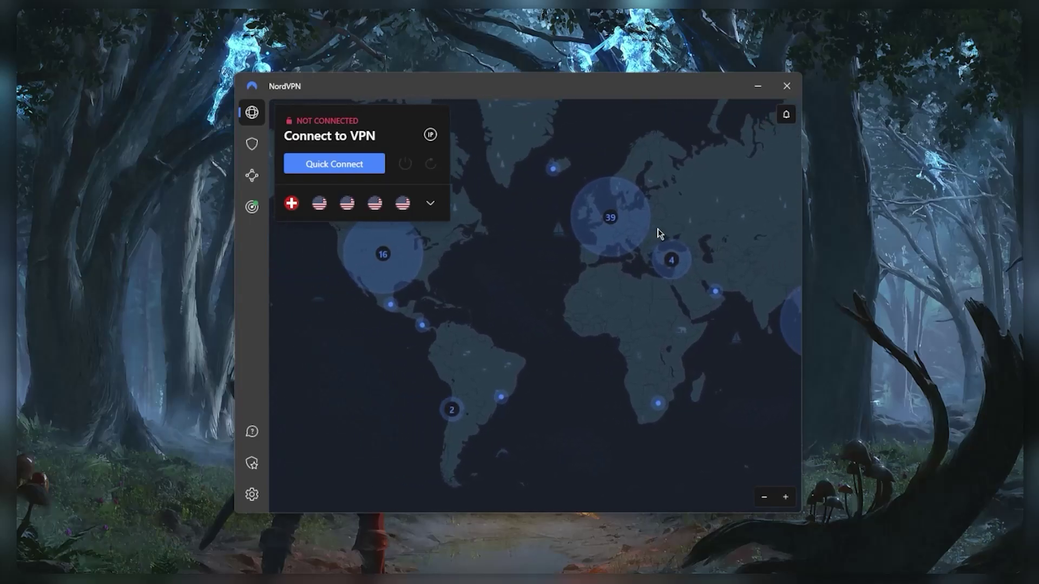
- Pan the world server map until the East Asia server cluster is visible
{"action": "left_click_drag", "start_coordinate": [658, 234], "coordinate": [598, 269]}
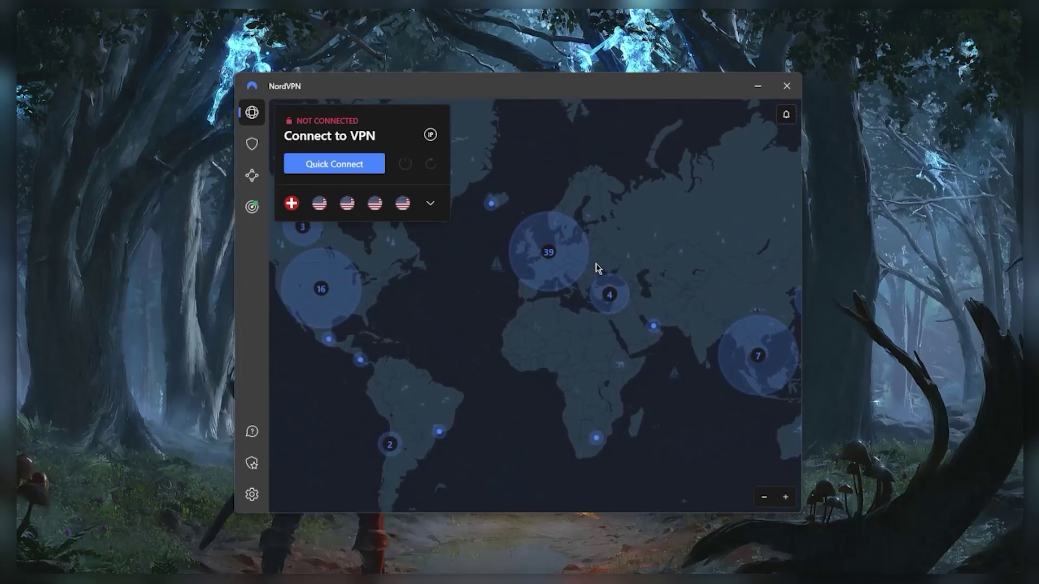
- Expand the full server list, then pan and zoom around the world server map
{"action": "left_click", "coordinate": [430, 204]}
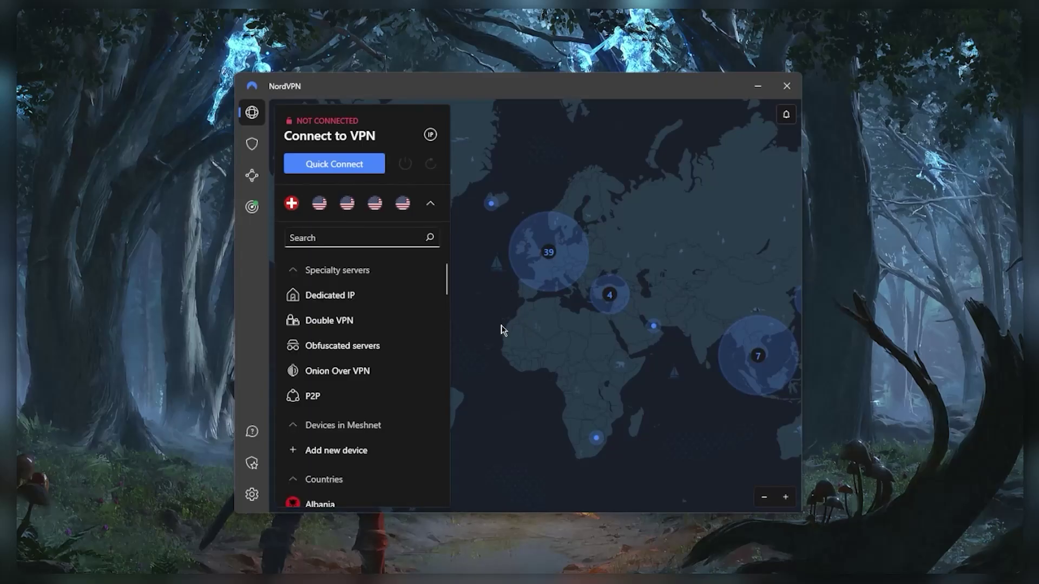
{"action": "left_click_drag", "start_coordinate": [503, 330], "coordinate": [610, 315]}
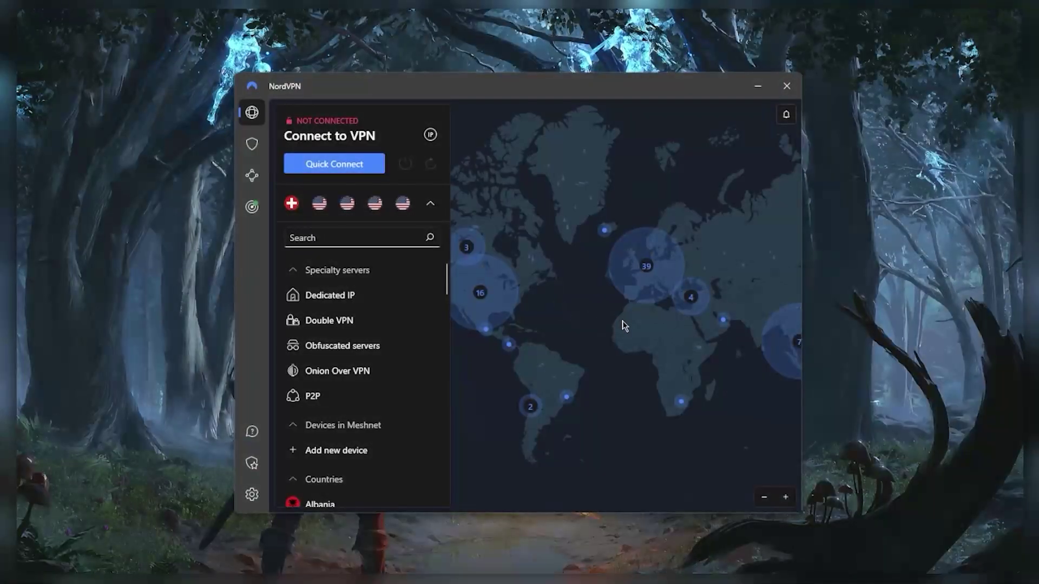
{"action": "left_click_drag", "start_coordinate": [621, 327], "coordinate": [612, 265]}
{"action": "scroll", "coordinate": [611, 265], "scroll_direction": "up", "scroll_amount": 3}
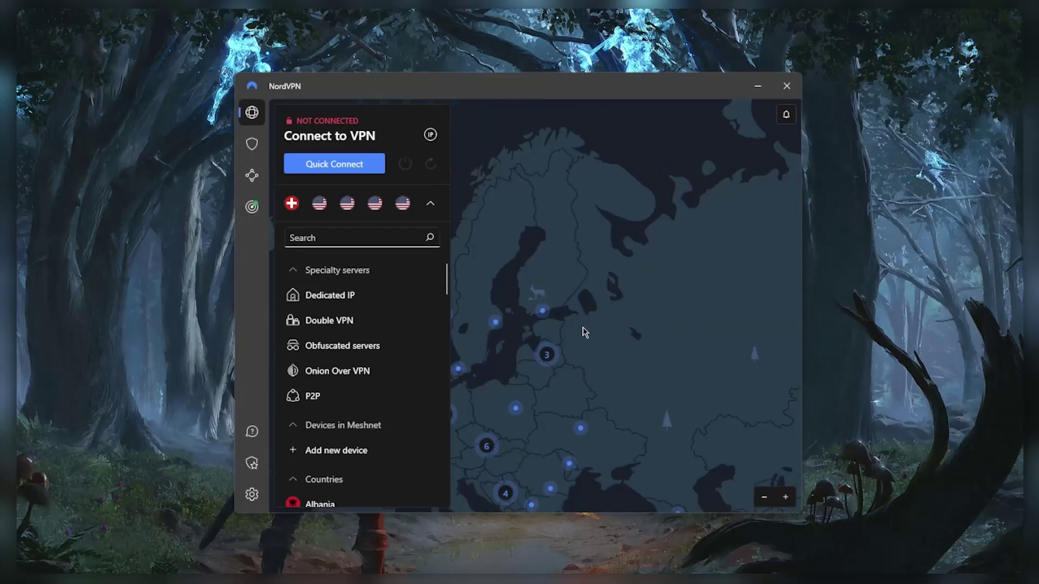
{"action": "scroll", "coordinate": [583, 332], "scroll_direction": "down", "scroll_amount": 3}
{"action": "scroll", "coordinate": [364, 340], "scroll_direction": "down", "scroll_amount": 10}
{"action": "scroll", "coordinate": [368, 324], "scroll_direction": "up", "scroll_amount": 10}
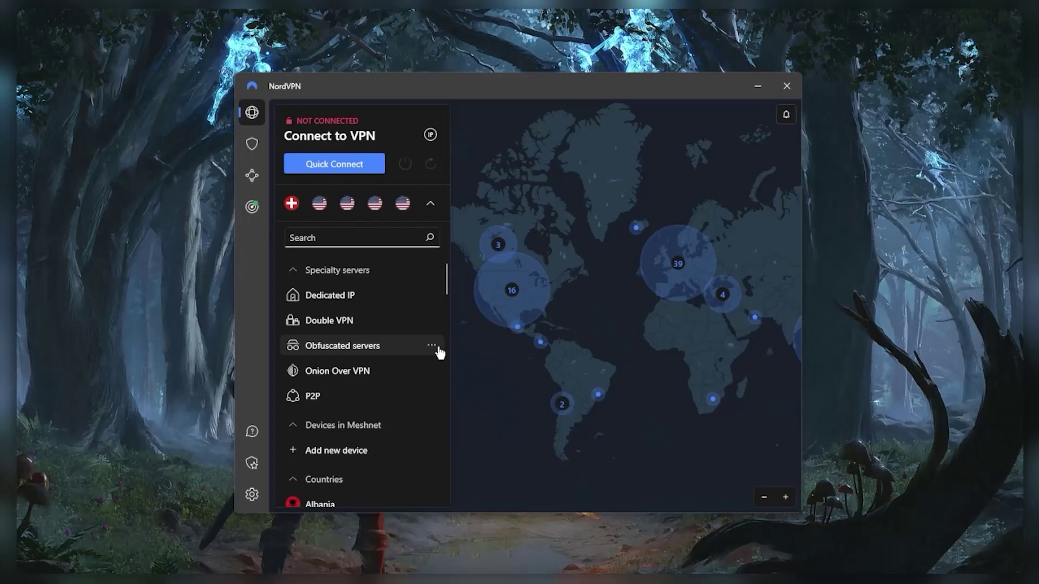
- Check the Double VPN options and country list, close them, then view Threat Protection
{"action": "left_click", "coordinate": [432, 322]}
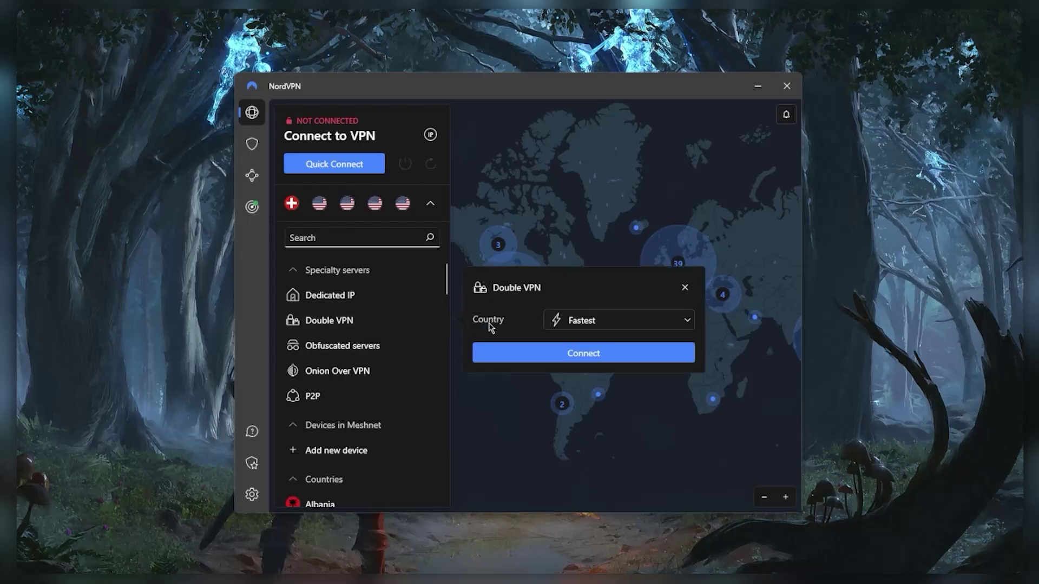
{"action": "left_click", "coordinate": [551, 320]}
{"action": "left_click", "coordinate": [572, 252]}
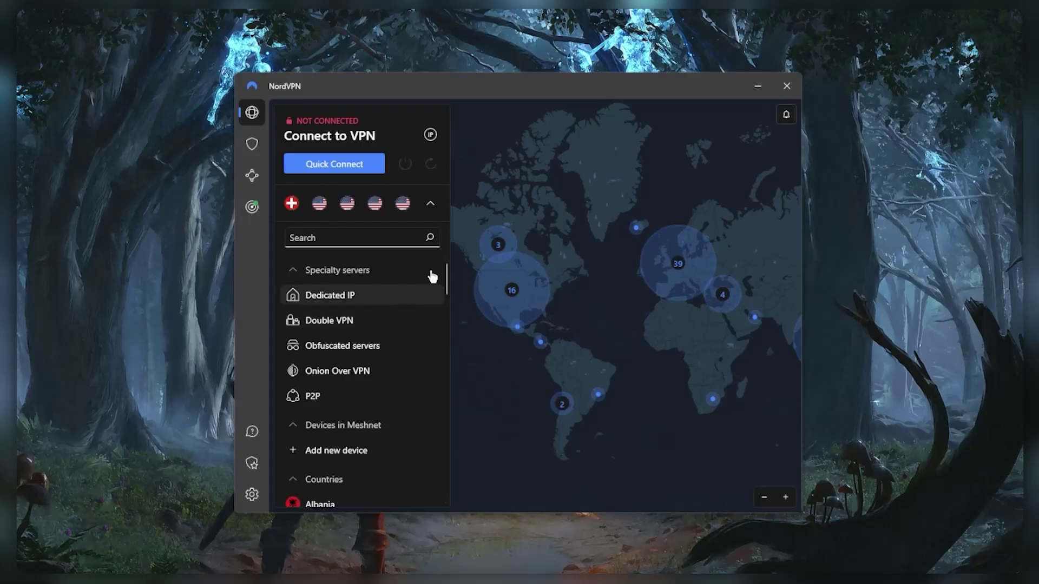
{"action": "left_click", "coordinate": [253, 145]}
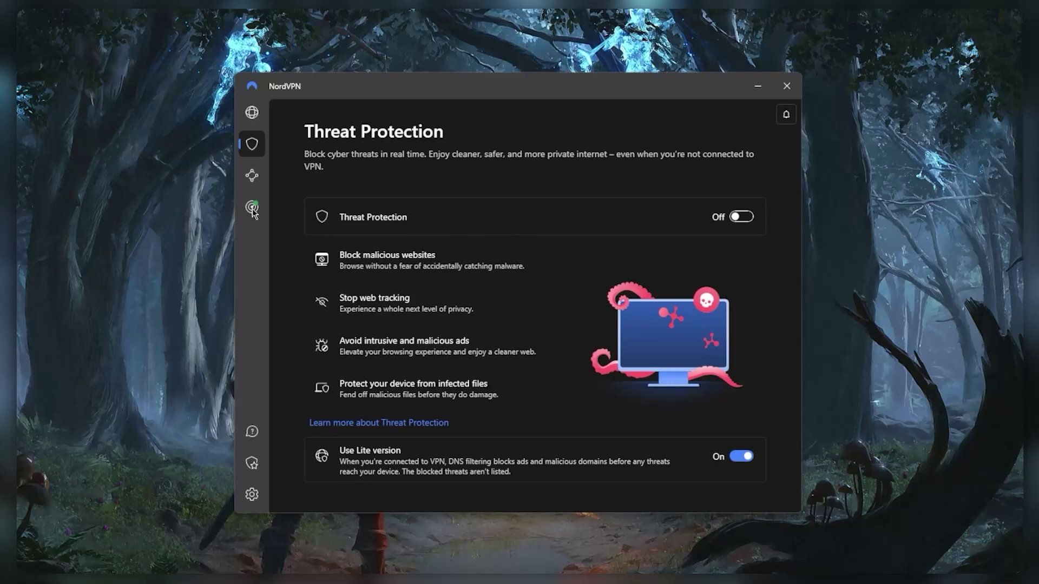
- Visit the Meshnet and Dark Web Monitor pages, then go to the Settings list
{"action": "left_click", "coordinate": [262, 177]}
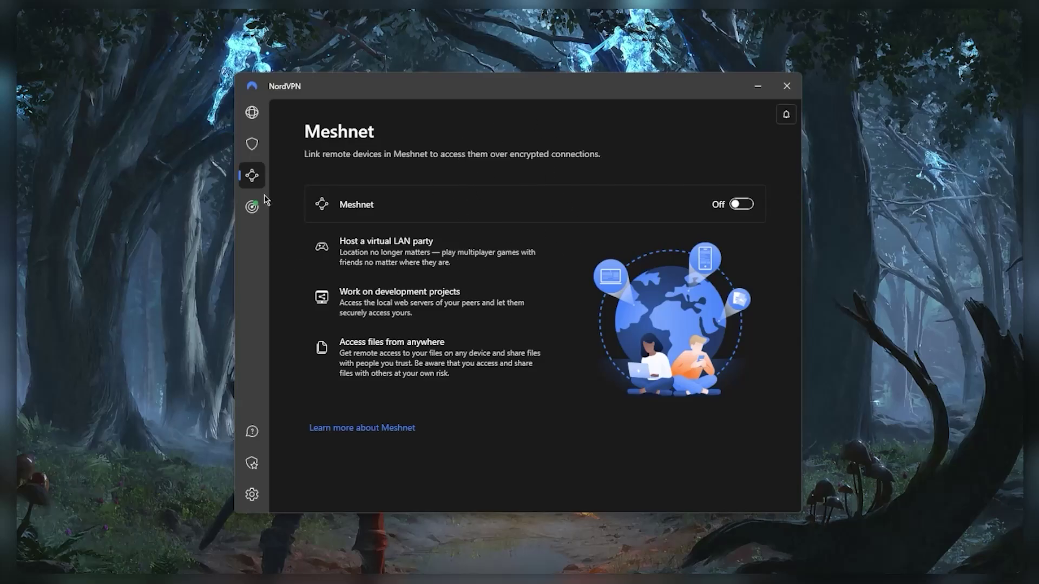
{"action": "left_click", "coordinate": [251, 207]}
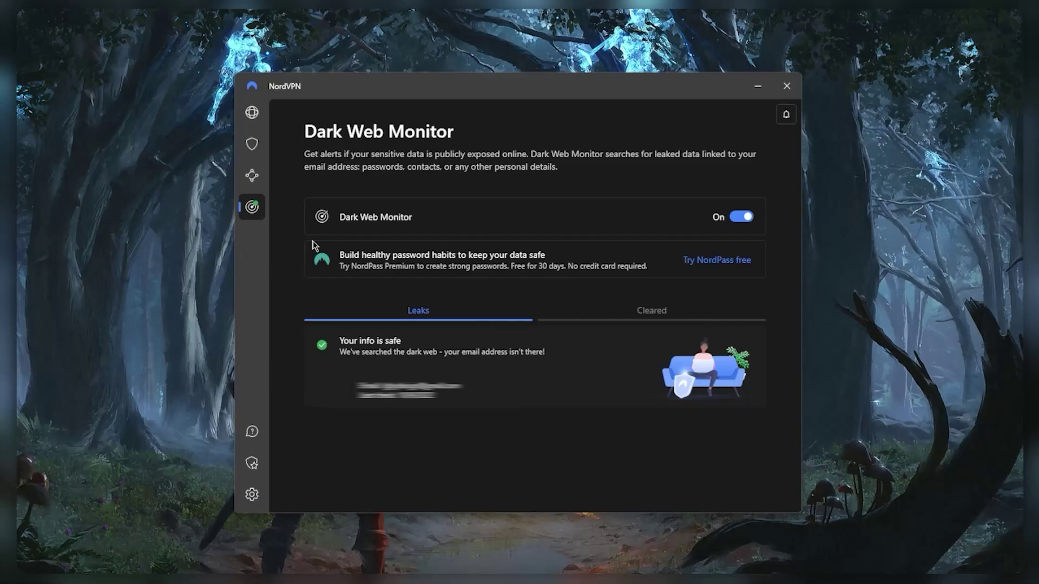
{"action": "left_click", "coordinate": [251, 112]}
{"action": "left_click", "coordinate": [251, 494]}
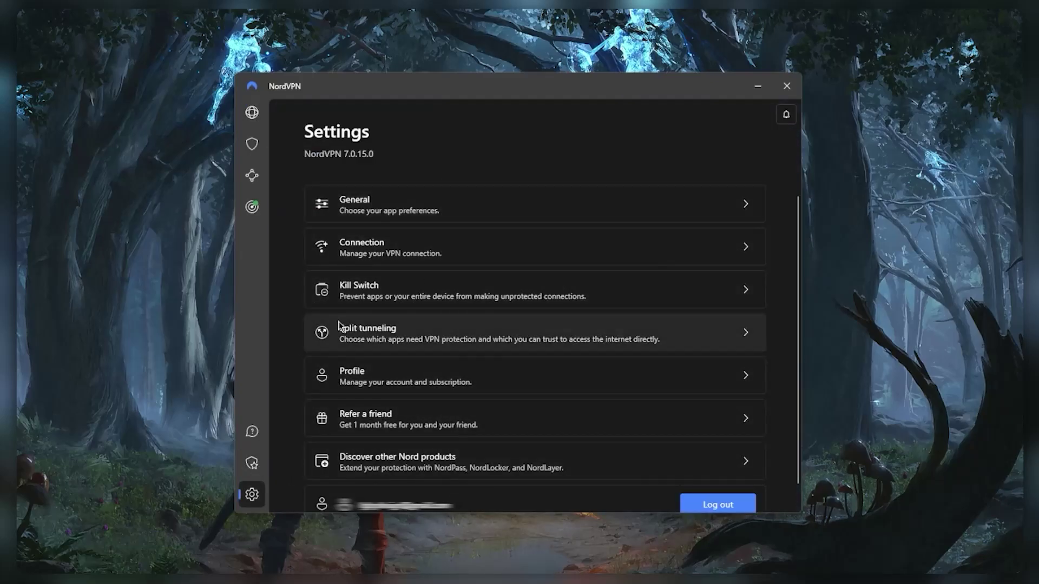
- Switch General Appearance to Light mode, back to Dark mode, and return to Settings
{"action": "left_click", "coordinate": [407, 215]}
{"action": "left_click", "coordinate": [722, 319]}
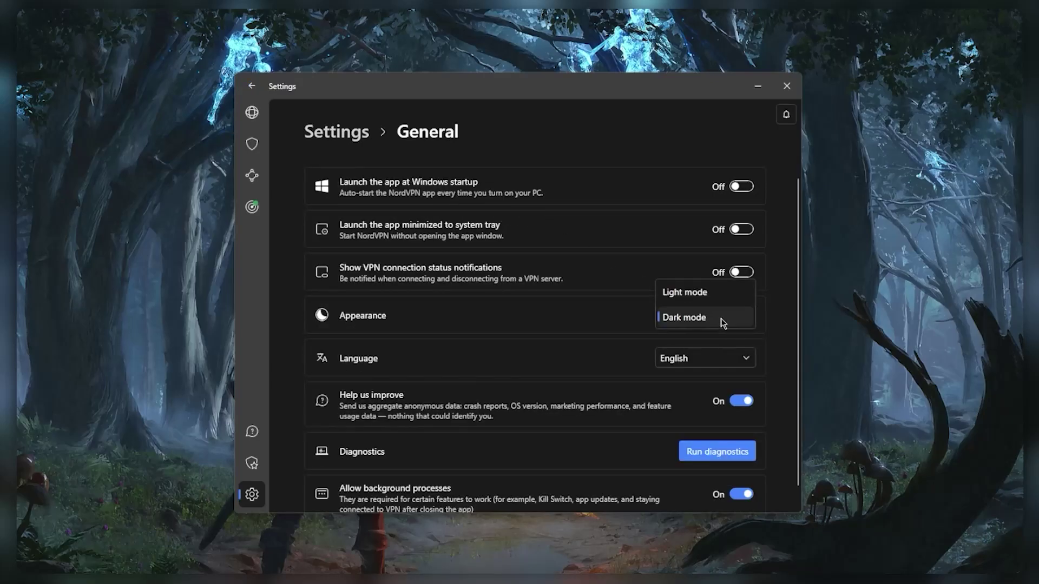
{"action": "left_click", "coordinate": [690, 291]}
{"action": "left_click", "coordinate": [711, 321]}
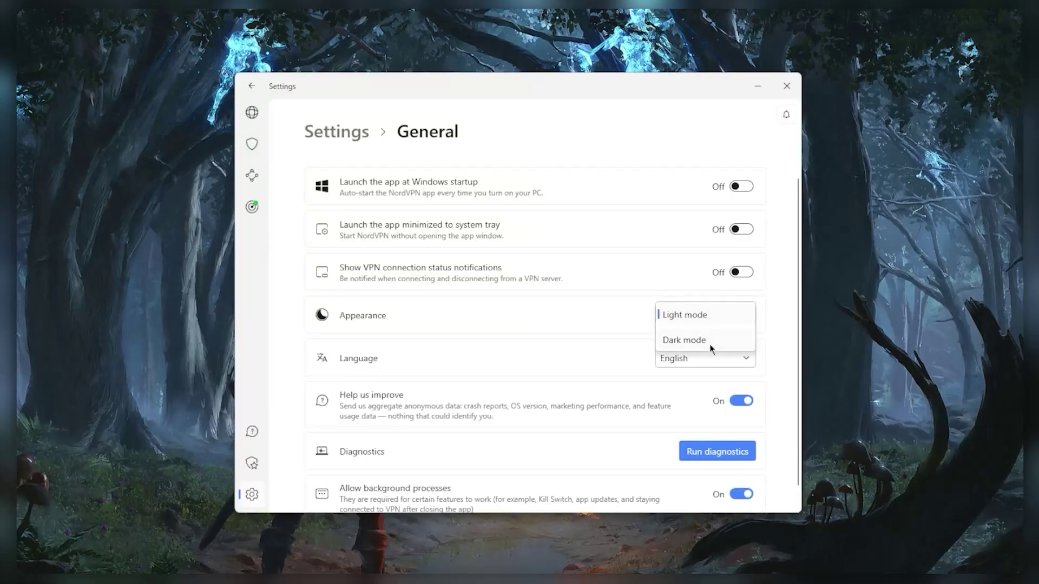
{"action": "left_click", "coordinate": [709, 342]}
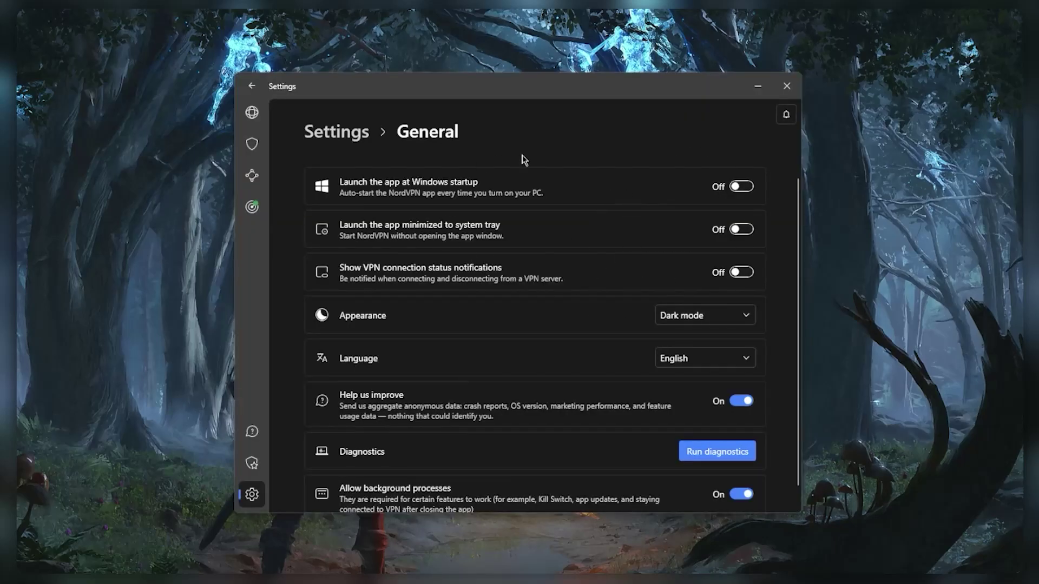
{"action": "left_click", "coordinate": [343, 138]}
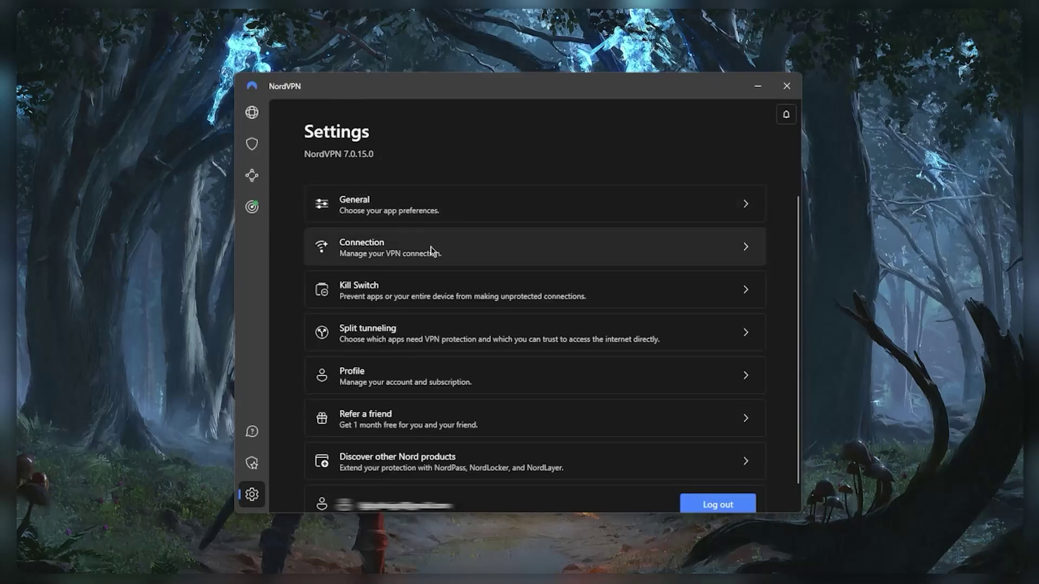
- Keep NordLynx as the Connection protocol and preview the custom DNS and trusted Wi-Fi sections
{"action": "left_click", "coordinate": [655, 259]}
{"action": "left_click", "coordinate": [656, 188]}
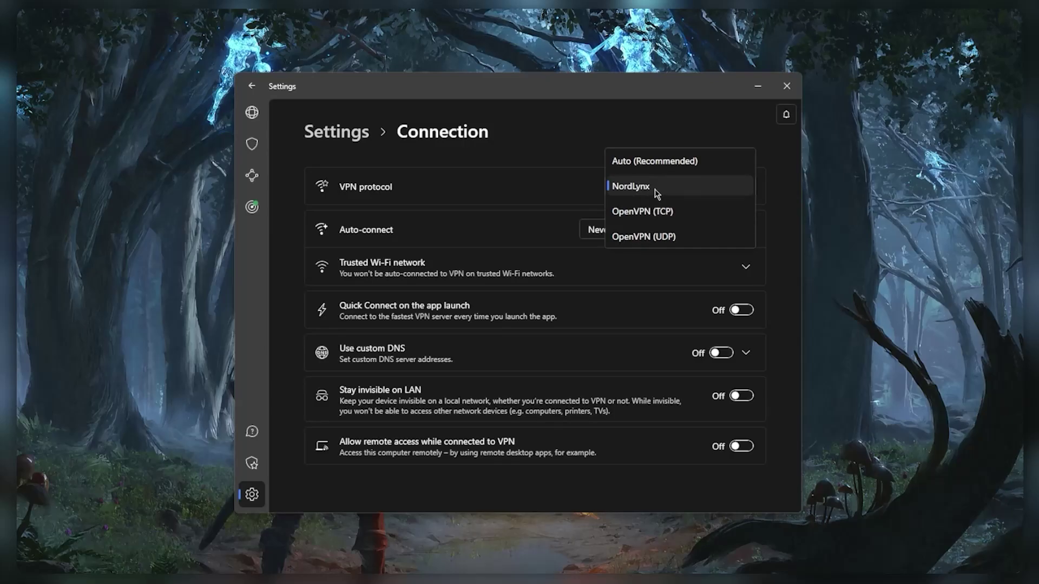
{"action": "left_click", "coordinate": [656, 190]}
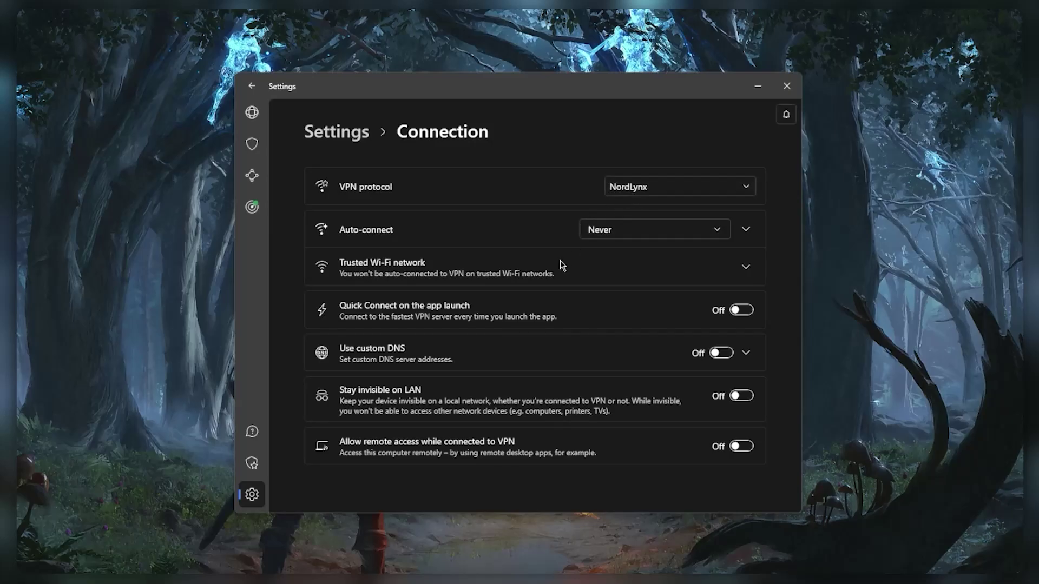
{"action": "left_click", "coordinate": [746, 354]}
{"action": "left_click", "coordinate": [746, 355]}
{"action": "left_click", "coordinate": [747, 268]}
{"action": "left_click", "coordinate": [747, 269]}
- Open Kill Switch, expand Selected apps to see qBittorrent, then go back to Settings
{"action": "left_click", "coordinate": [346, 135]}
{"action": "left_click", "coordinate": [389, 285]}
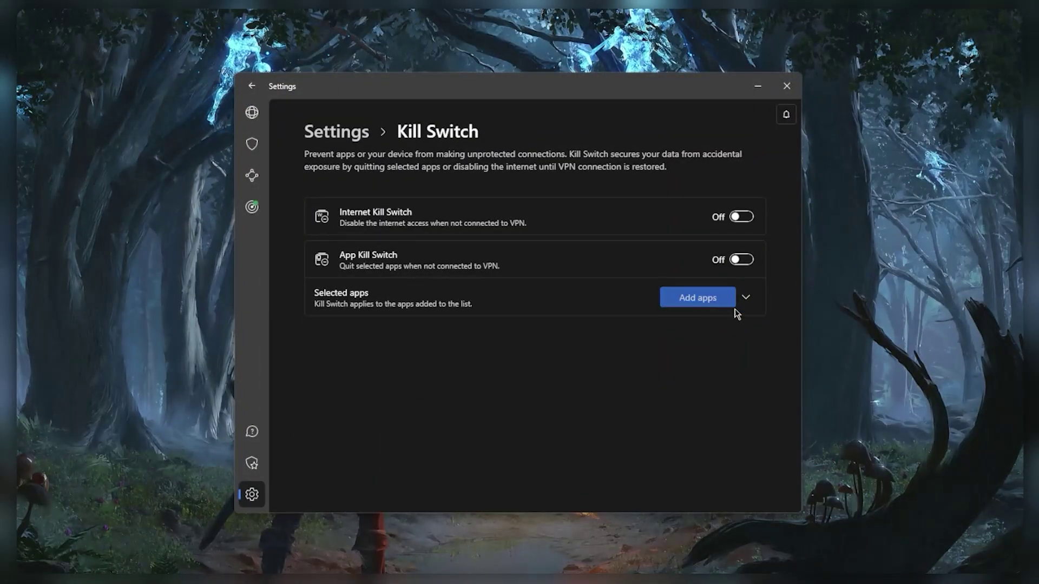
{"action": "left_click", "coordinate": [746, 299]}
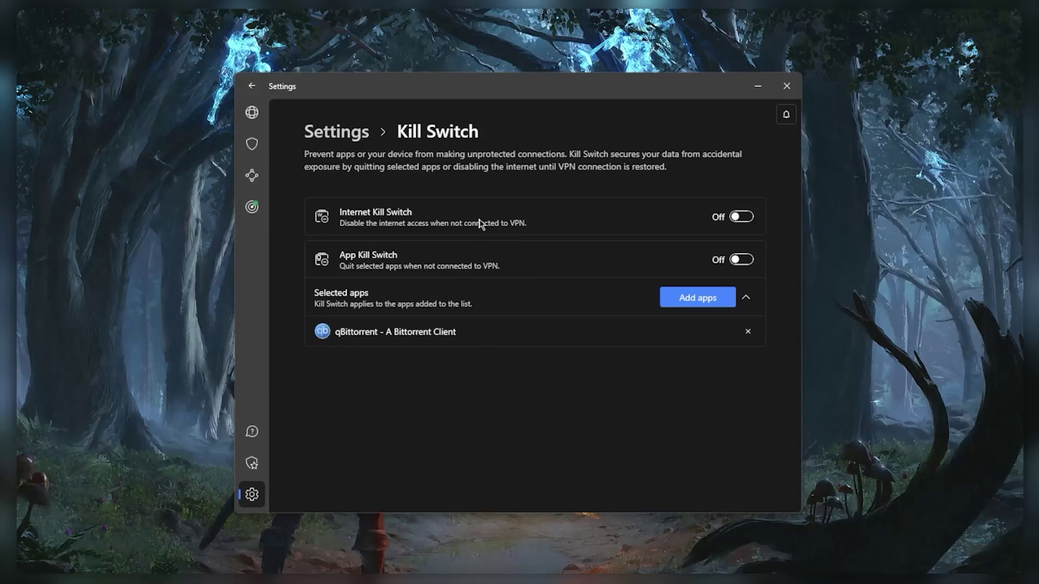
{"action": "left_click", "coordinate": [352, 131]}
- In Split tunneling, try Enable VPN for selected apps, show the app list, then revert to Disable
{"action": "left_click", "coordinate": [476, 328]}
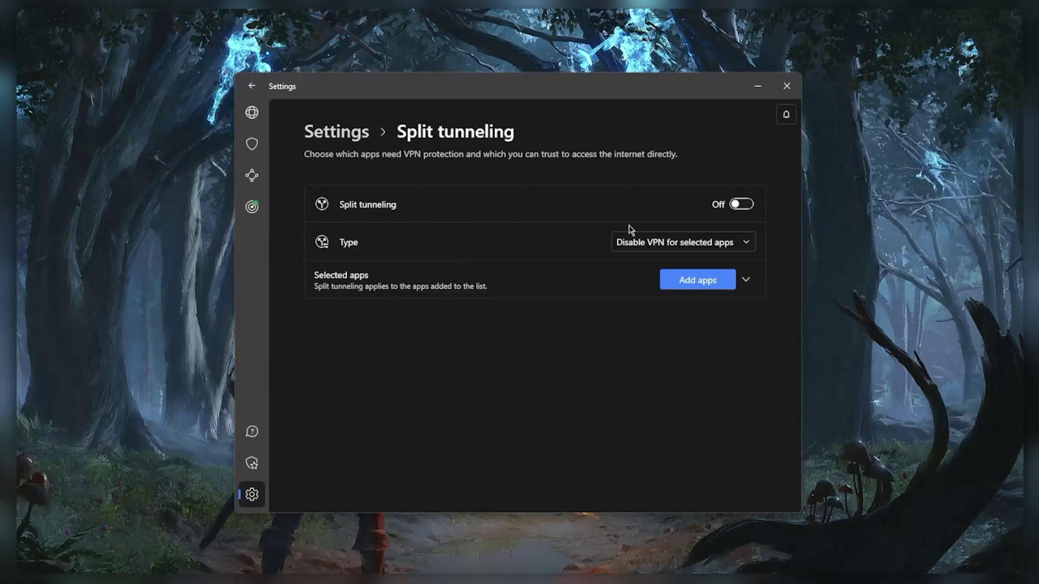
{"action": "left_click", "coordinate": [734, 243]}
{"action": "left_click", "coordinate": [672, 267]}
{"action": "left_click", "coordinate": [746, 280]}
{"action": "left_click", "coordinate": [720, 244]}
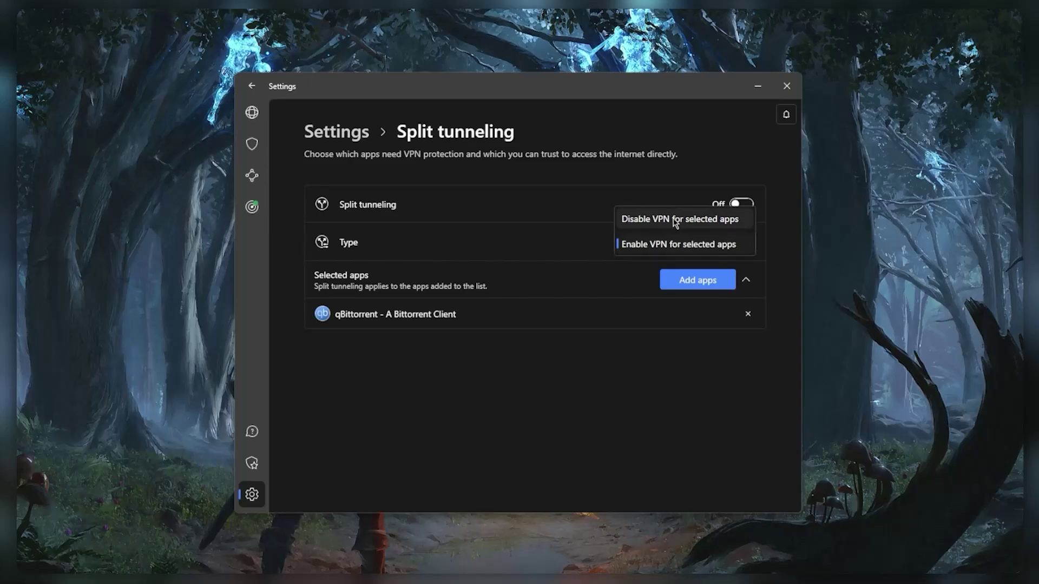
{"action": "left_click", "coordinate": [674, 221]}
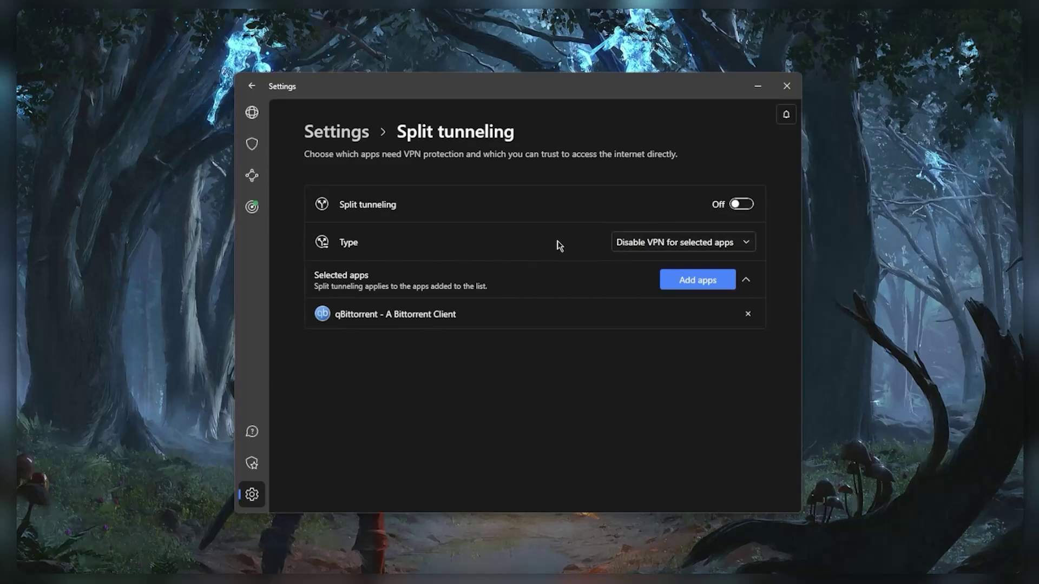
- Toggle Type between Enable and Disable VPN, leave it on Enable, and return to the server map
{"action": "left_click", "coordinate": [632, 243]}
{"action": "left_click", "coordinate": [622, 267]}
{"action": "left_click", "coordinate": [728, 247]}
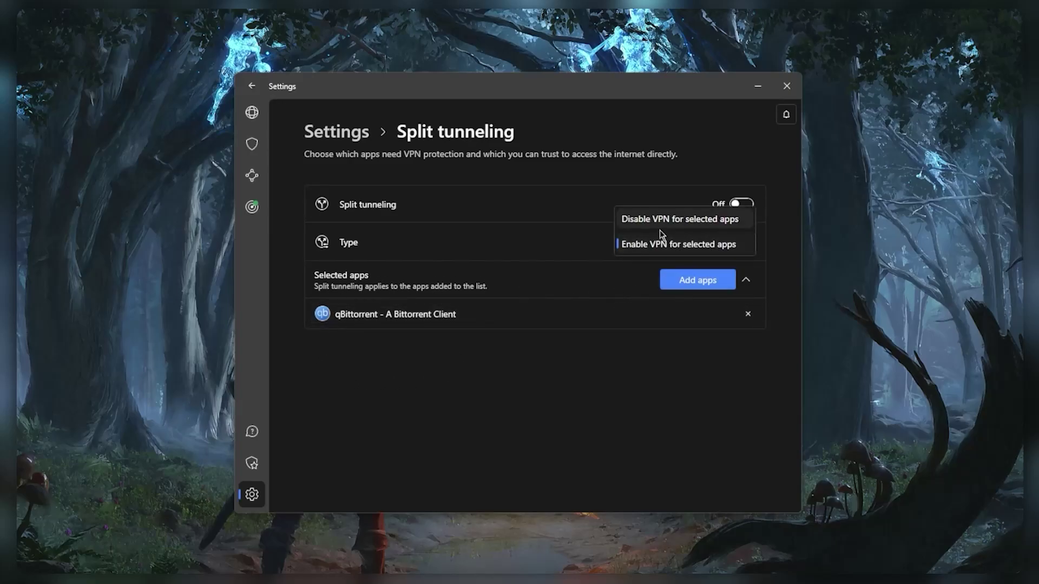
{"action": "left_click", "coordinate": [659, 238]}
{"action": "left_click", "coordinate": [644, 253]}
{"action": "left_click", "coordinate": [671, 220]}
{"action": "left_click", "coordinate": [673, 241]}
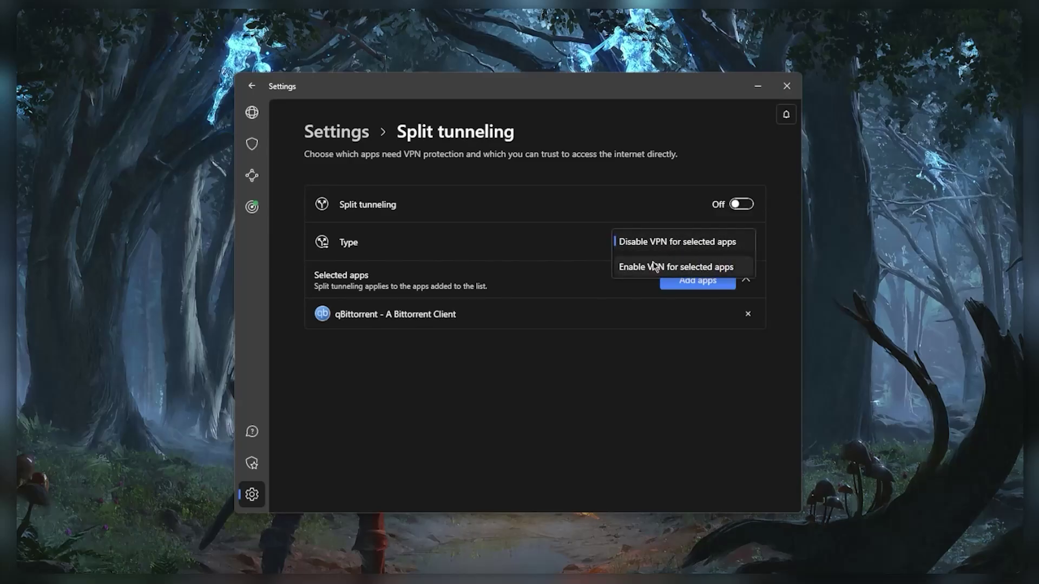
{"action": "left_click", "coordinate": [668, 267]}
{"action": "left_click", "coordinate": [252, 86]}
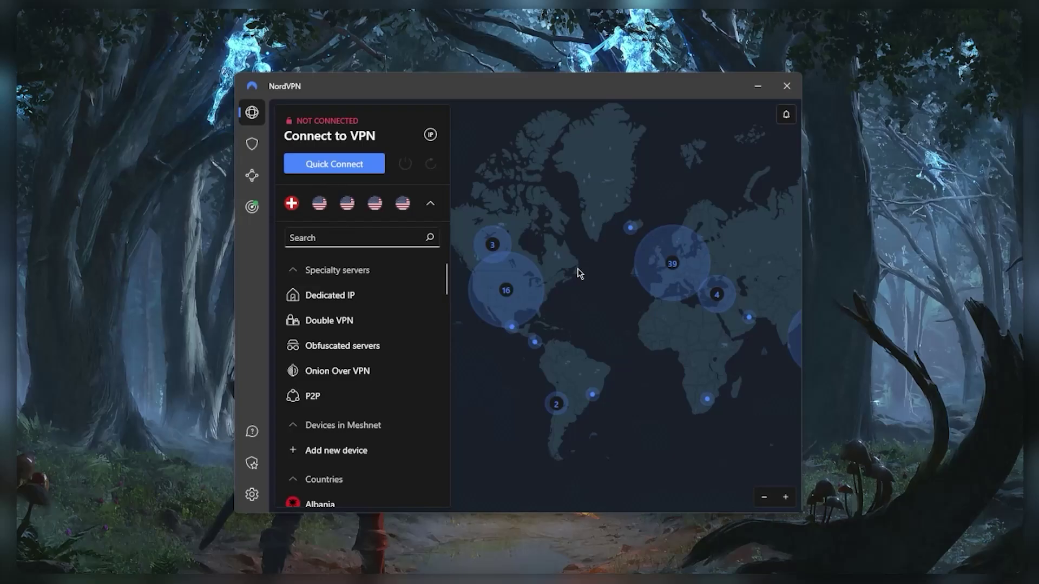
{"action": "left_click", "coordinate": [252, 143]}
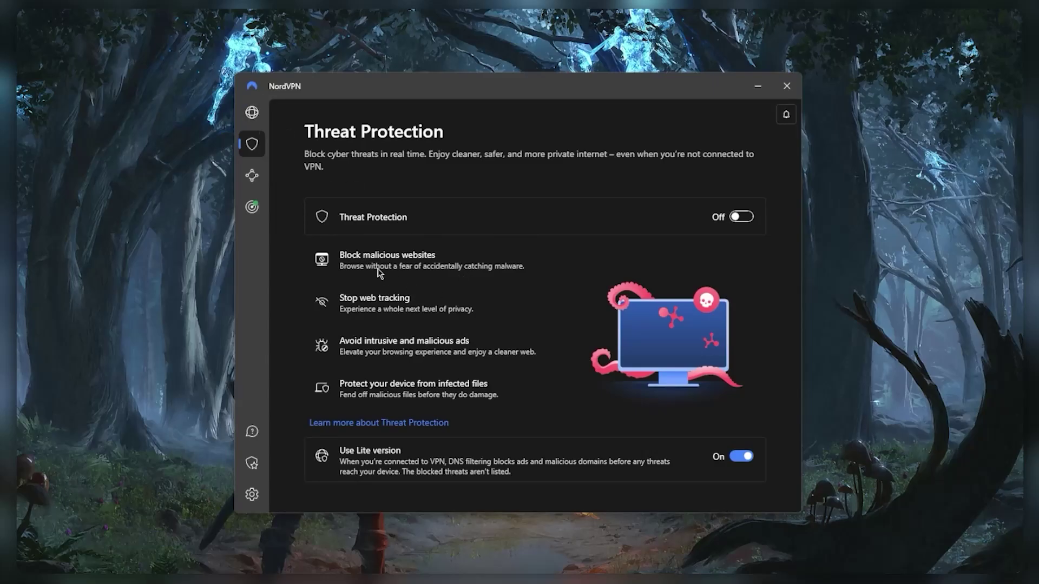
{"action": "left_click", "coordinate": [254, 114]}
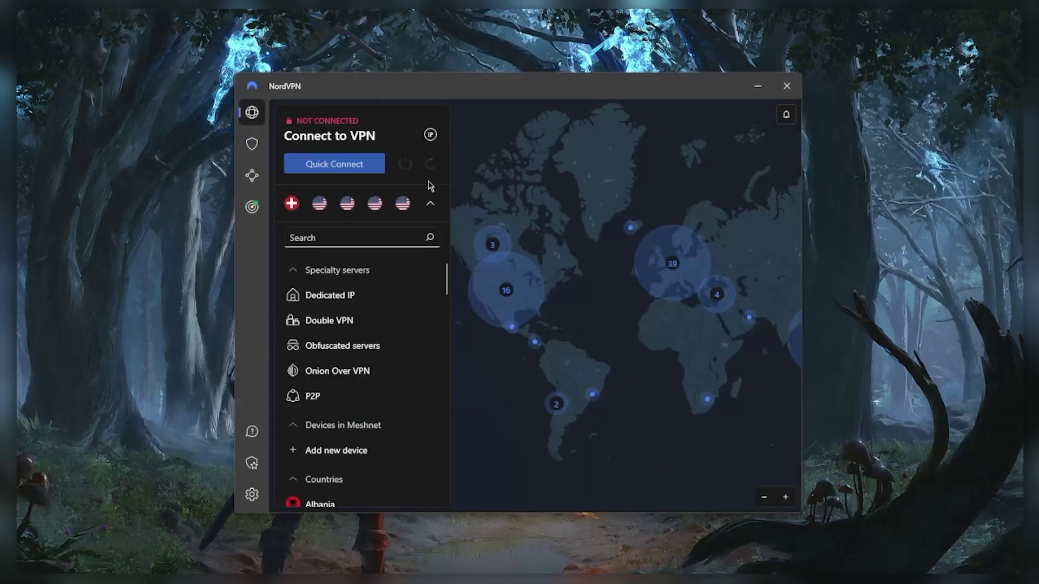
- Drag the world server map a short distance to nudge the view
{"action": "left_click_drag", "start_coordinate": [625, 290], "coordinate": [614, 217]}
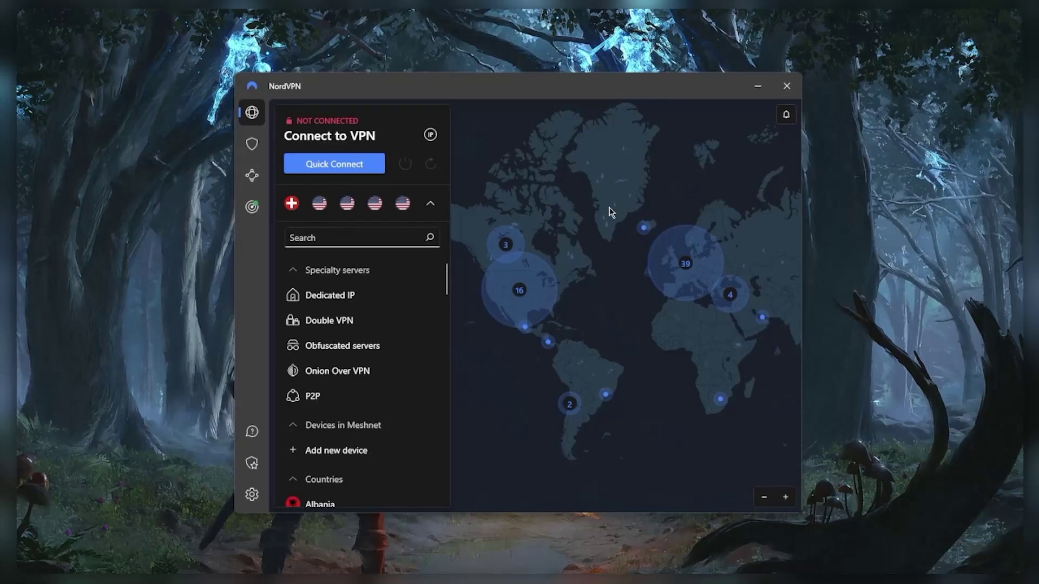